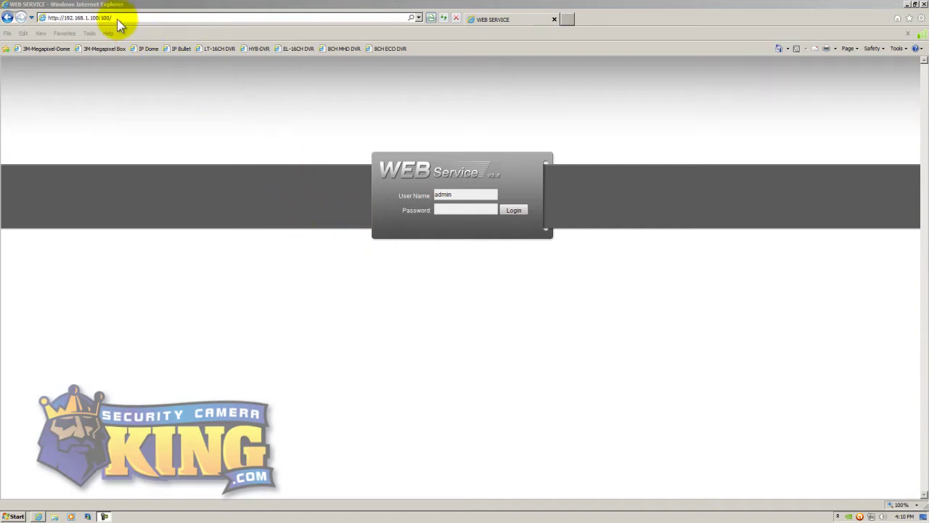
# Step: Log in as admin with the account password and open all camera feeds in the 25-window layout
pyautogui.click(444, 210)
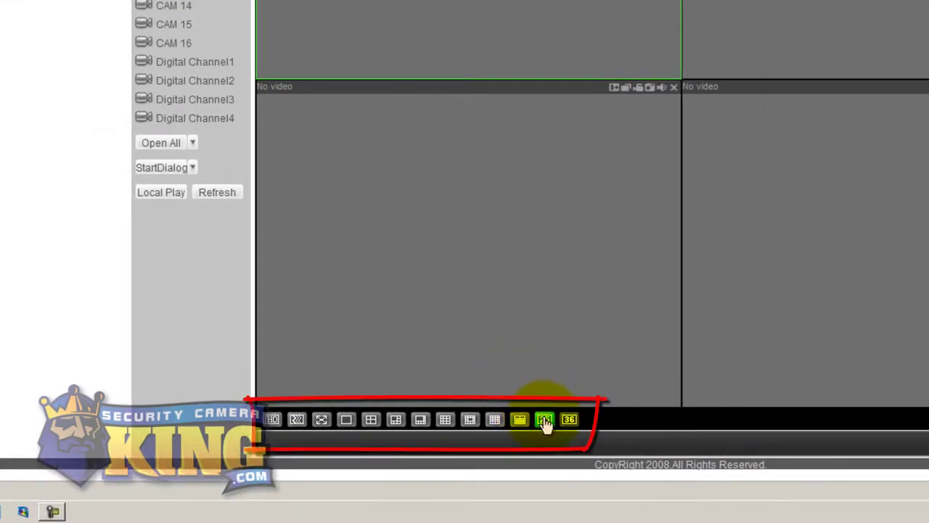
pyautogui.click(545, 420)
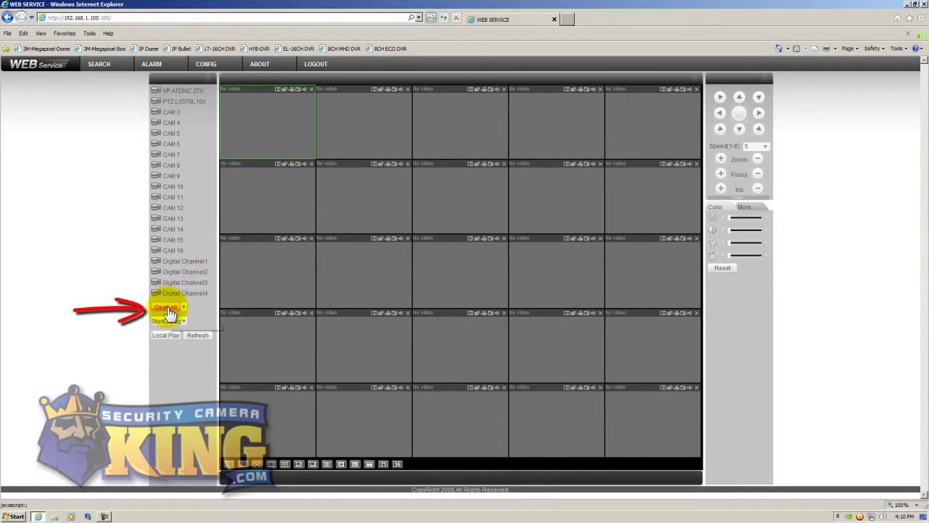
pyautogui.click(166, 307)
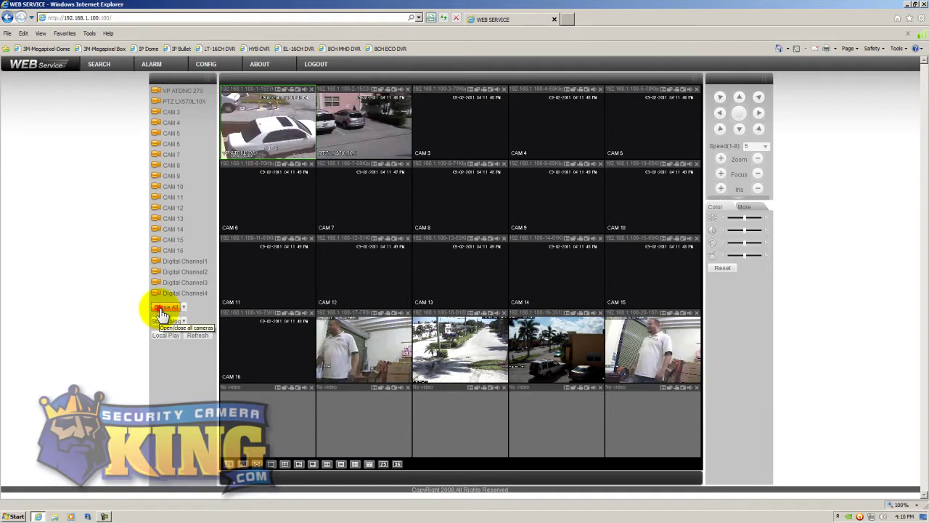
# Step: Close all camera feeds and show only the VP ATDNC 27X camera in an enlarged single pane
pyautogui.click(161, 311)
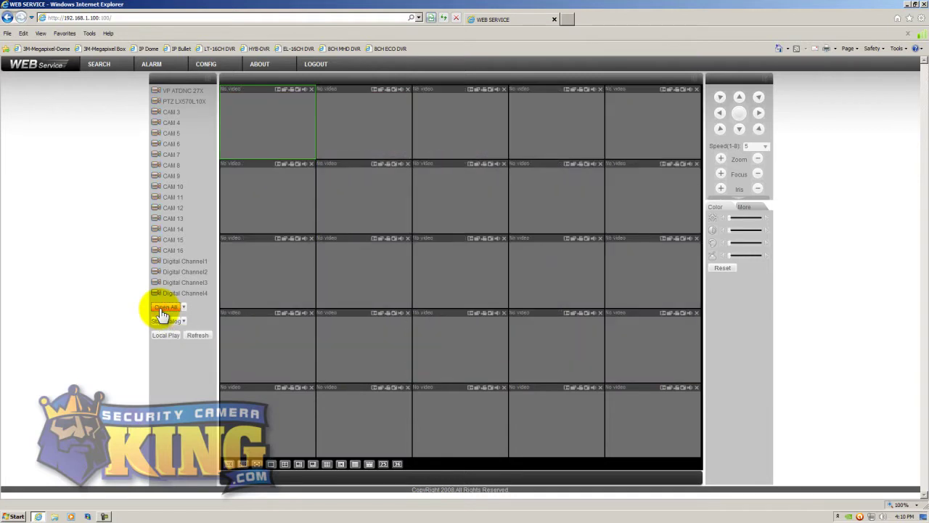
pyautogui.doubleClick(268, 125)
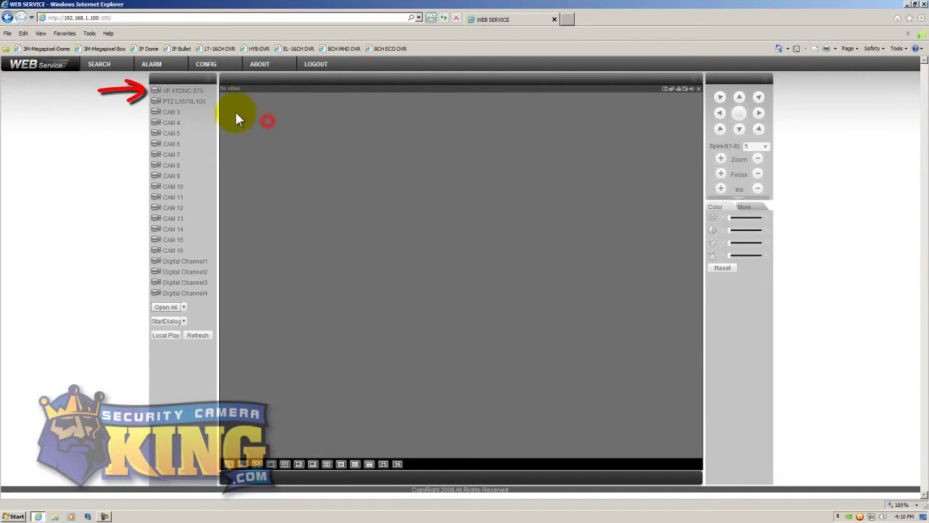
pyautogui.doubleClick(188, 91)
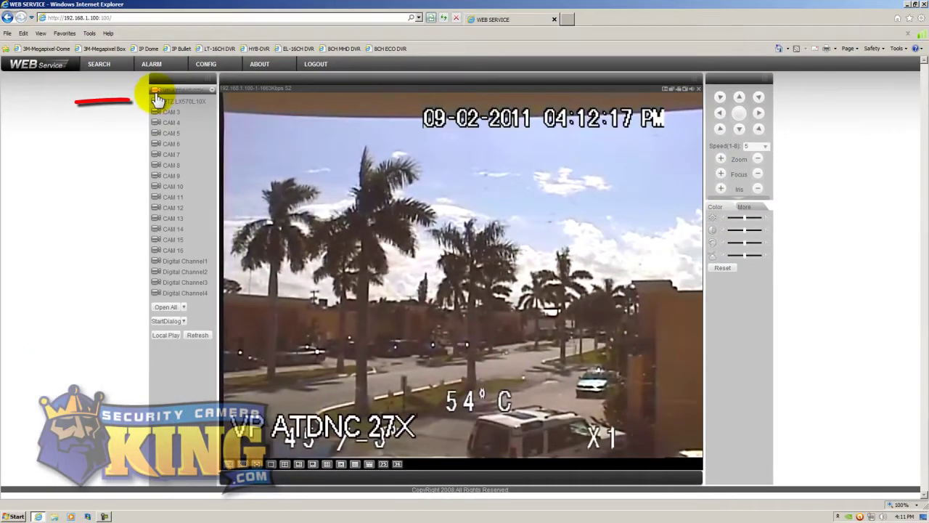
# Step: View the PTZ LX570L10X and Digital Channel2 feeds one after another in place of VP ATDNC 27X, closing each one
pyautogui.click(156, 93)
pyautogui.click(155, 102)
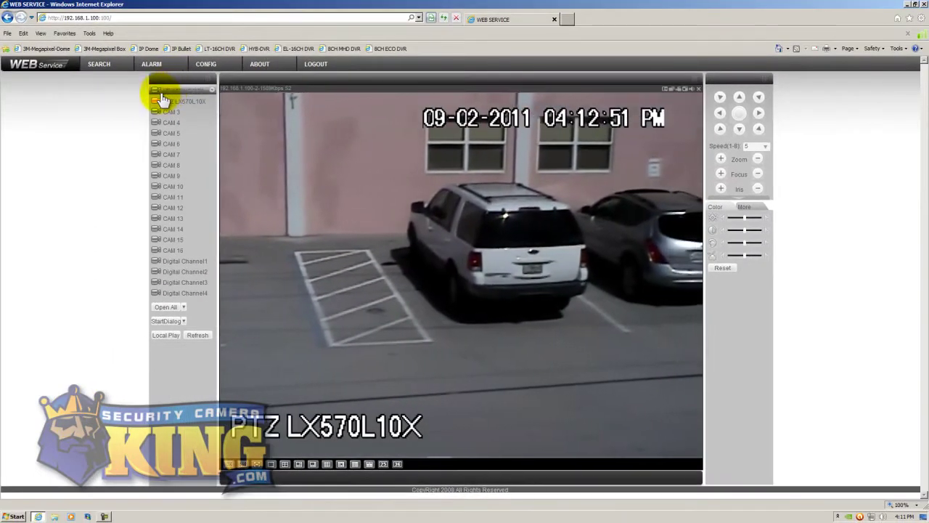
pyautogui.doubleClick(174, 101)
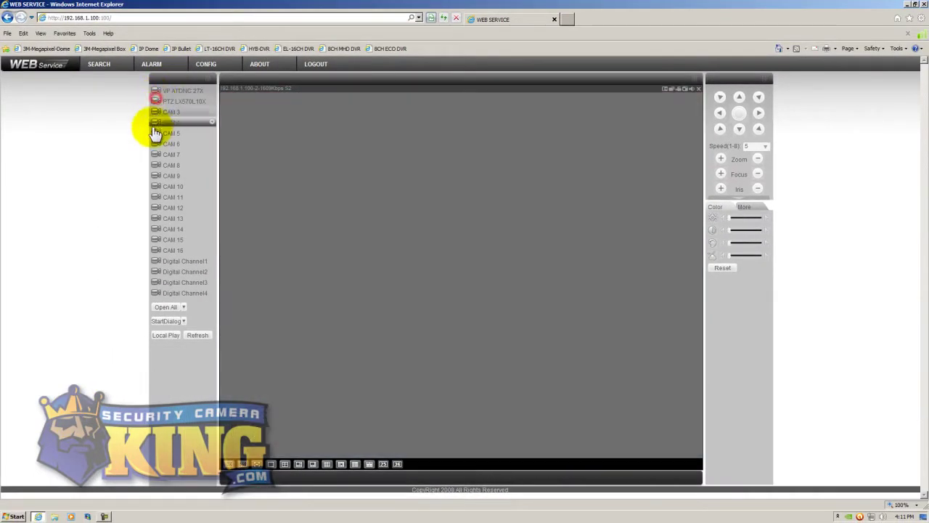
pyautogui.doubleClick(154, 272)
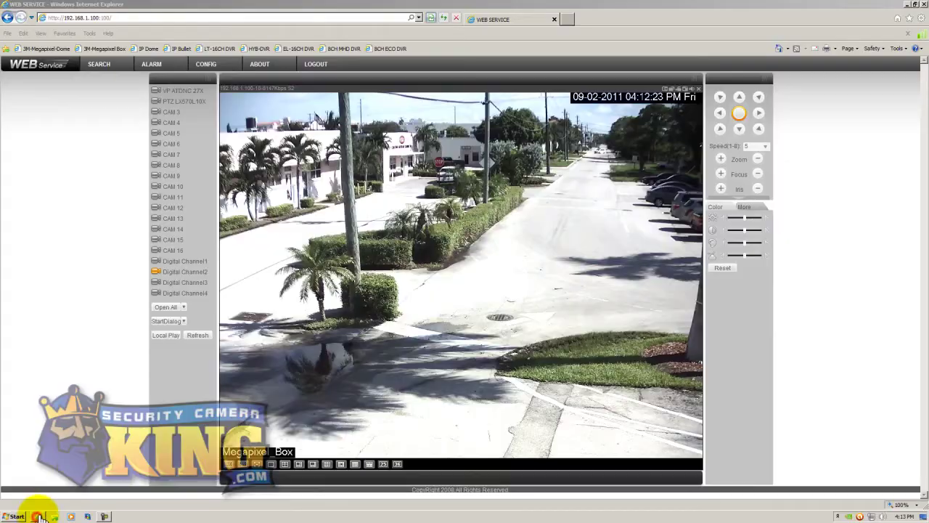
pyautogui.click(191, 270)
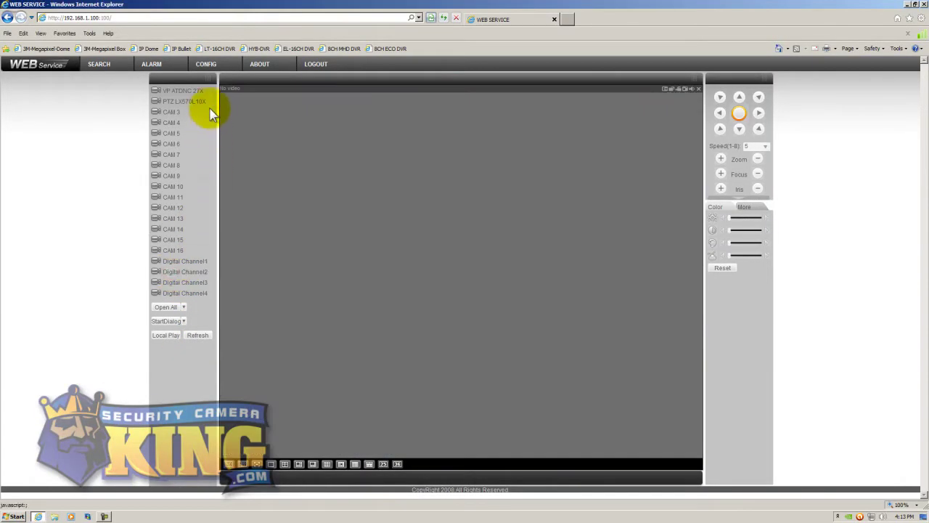
# Step: Open the device configuration and review the hard disk information and the system log for all event types
pyautogui.click(207, 64)
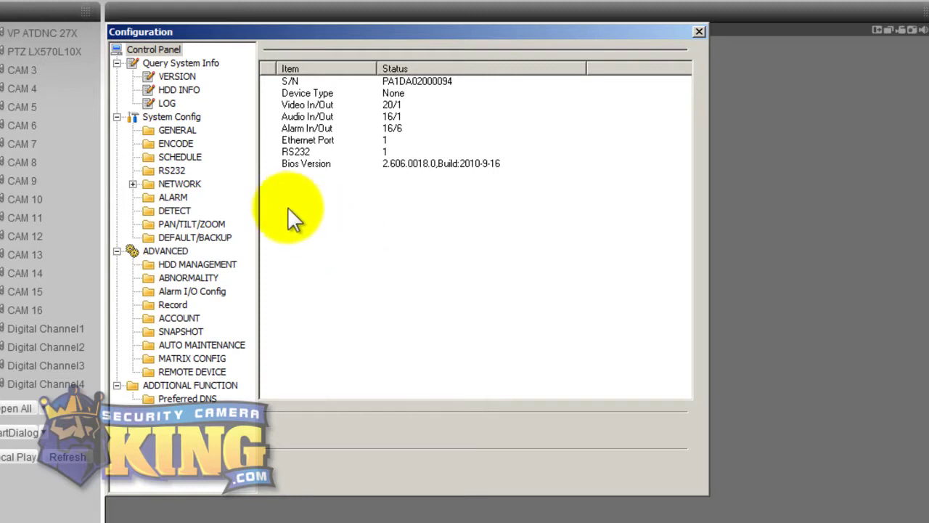
pyautogui.click(183, 88)
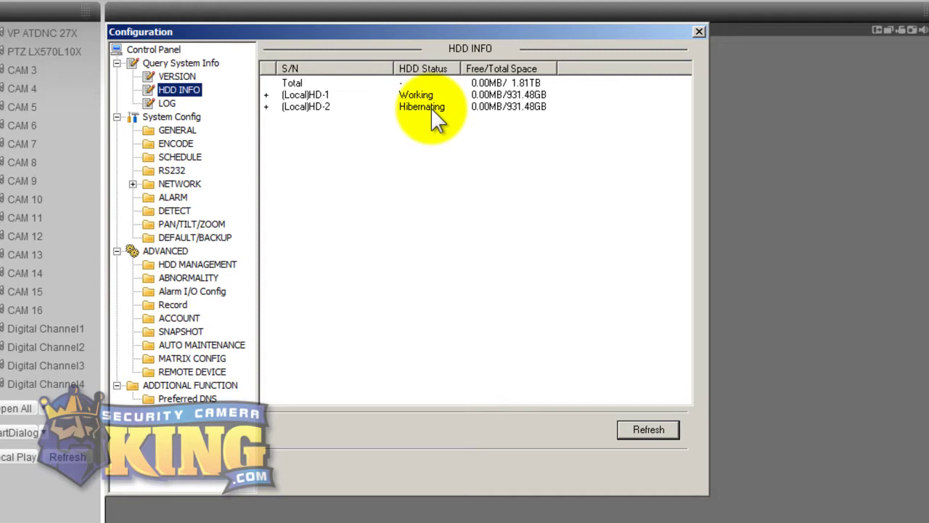
pyautogui.click(164, 103)
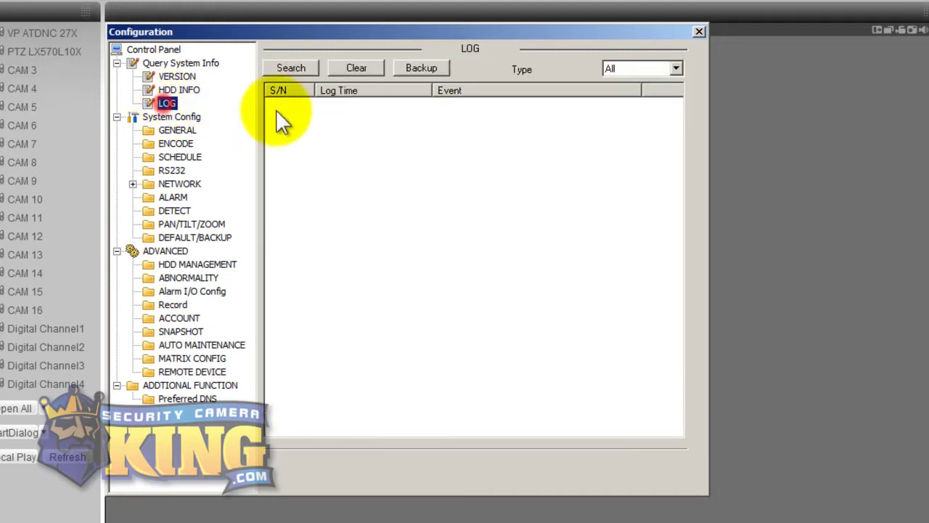
pyautogui.click(298, 67)
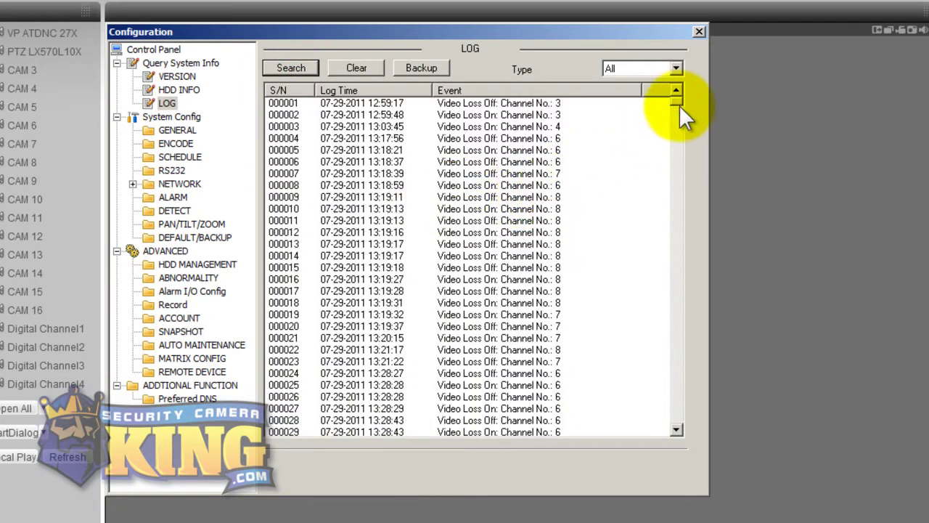
pyautogui.moveTo(676, 101); pyautogui.dragTo(668, 266)
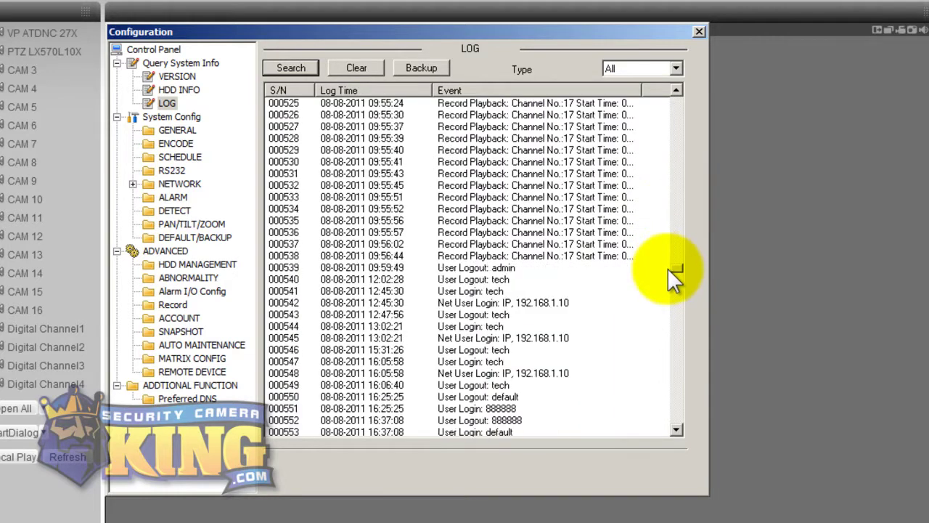
# Step: Review the system configuration pages for encoding, alarm, motion detection and pan/tilt/zoom
pyautogui.click(177, 143)
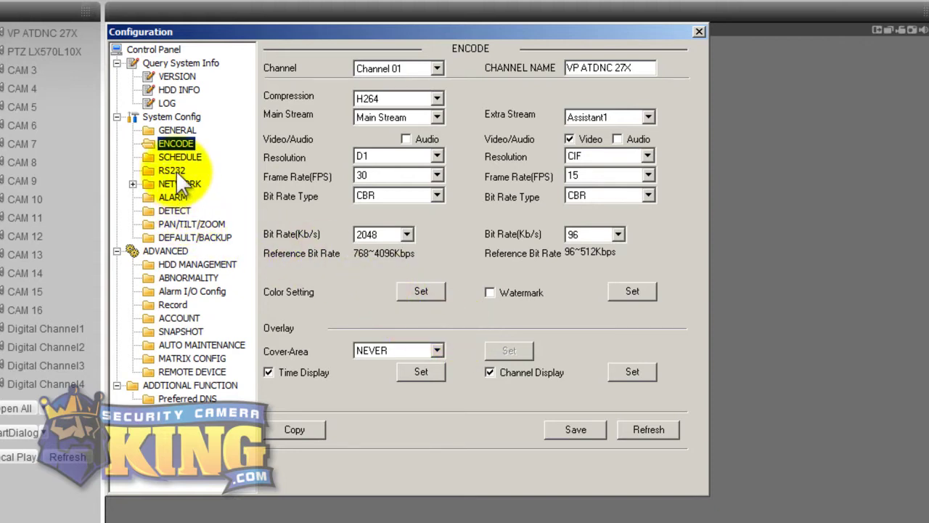
pyautogui.click(180, 197)
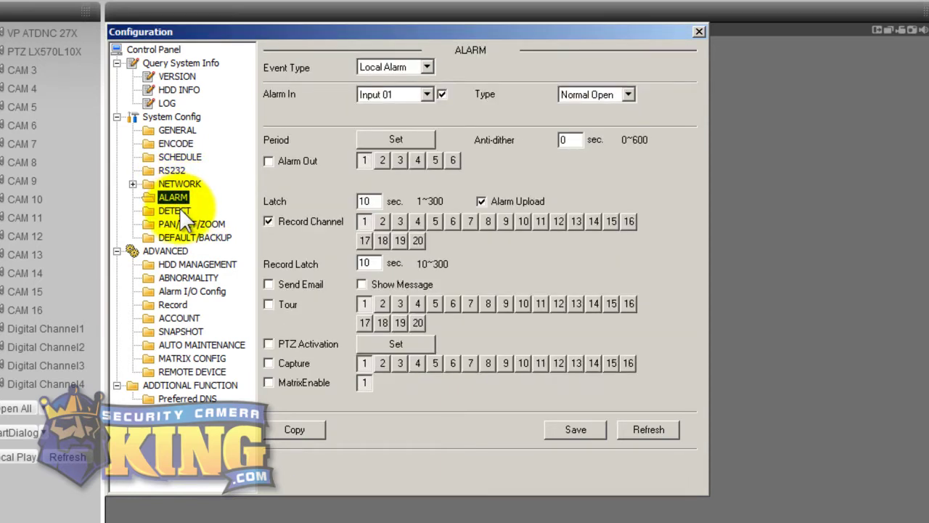
pyautogui.click(179, 209)
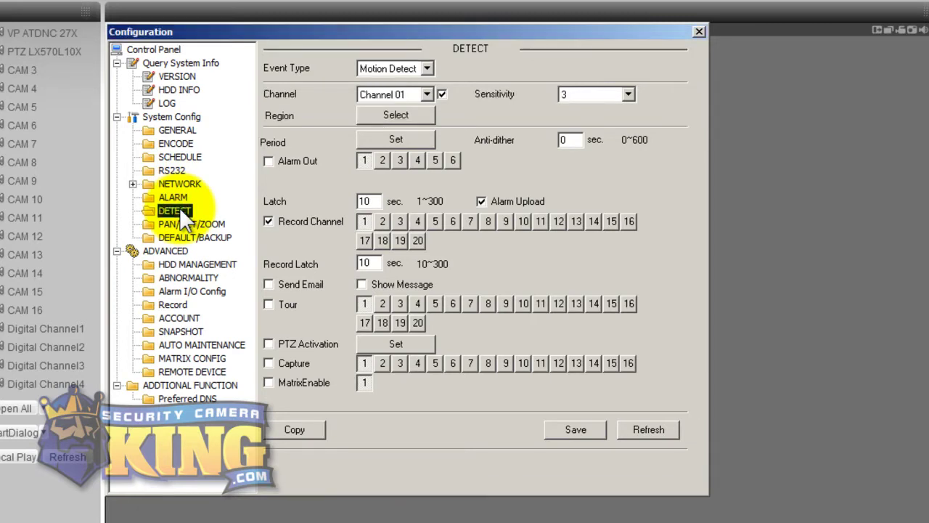
pyautogui.click(180, 221)
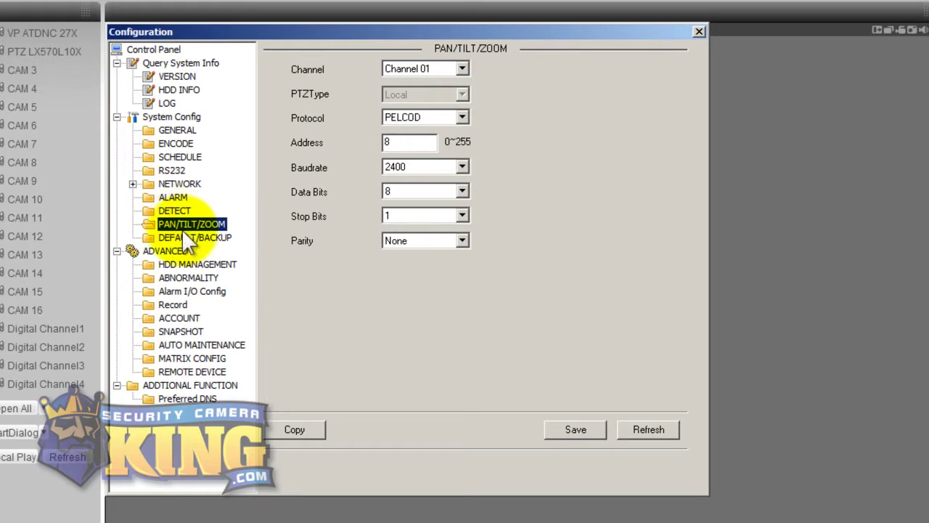
# Step: Review the HDD management, snapshot, auto maintenance, matrix, remote device and preferred DNS settings, and close the configuration
pyautogui.click(187, 262)
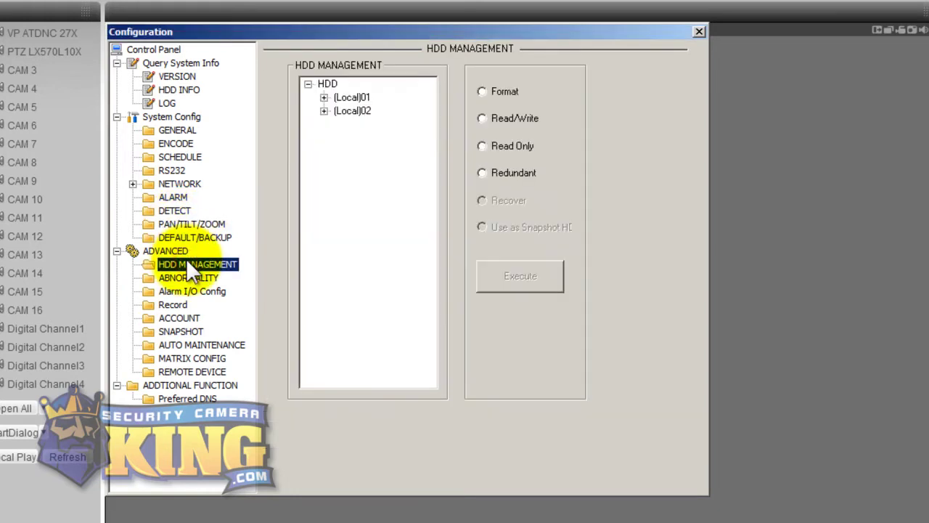
pyautogui.click(186, 331)
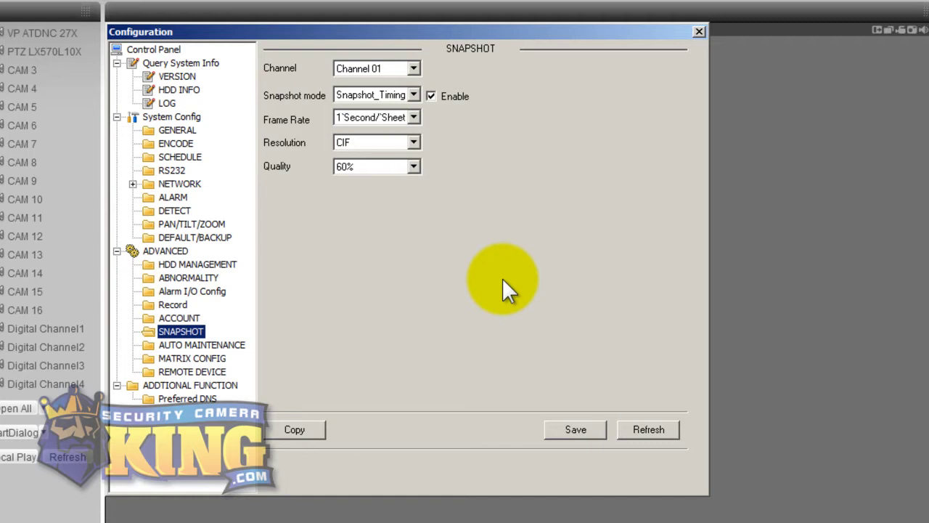
pyautogui.click(207, 345)
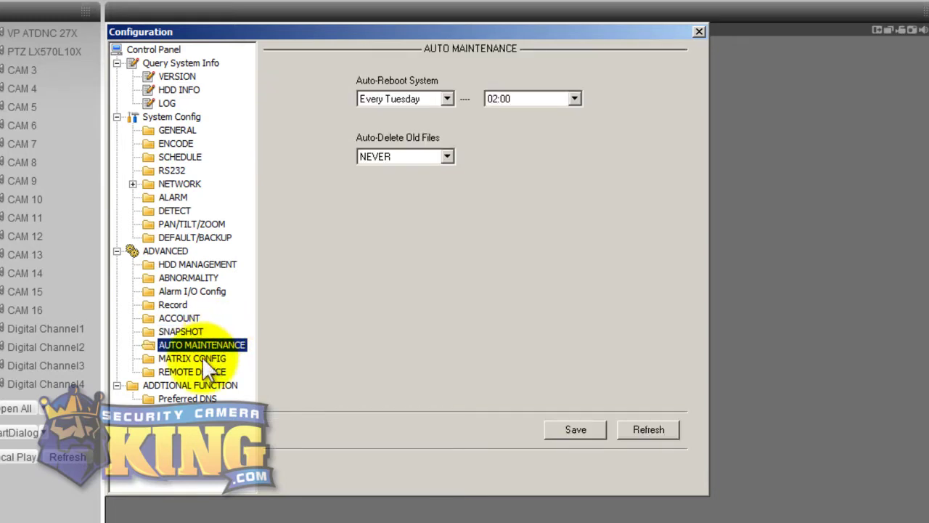
pyautogui.click(201, 357)
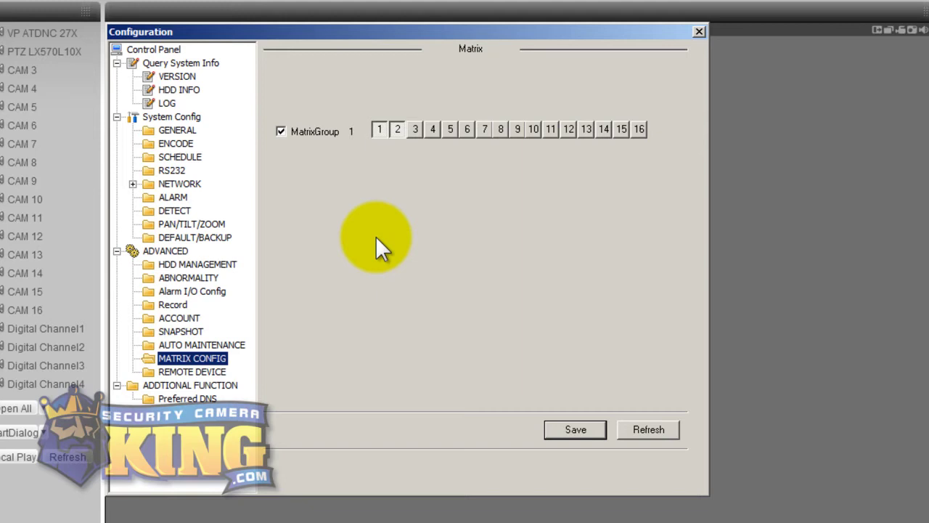
pyautogui.click(211, 371)
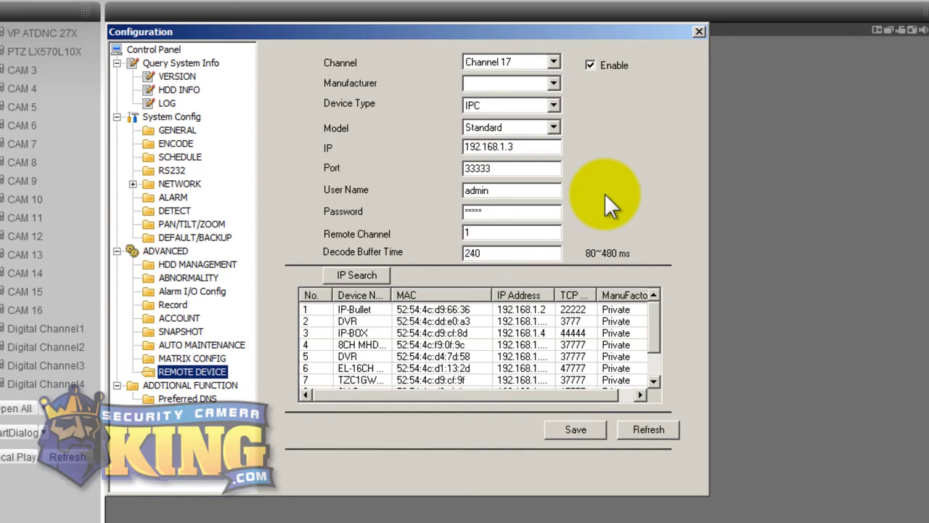
pyautogui.click(182, 400)
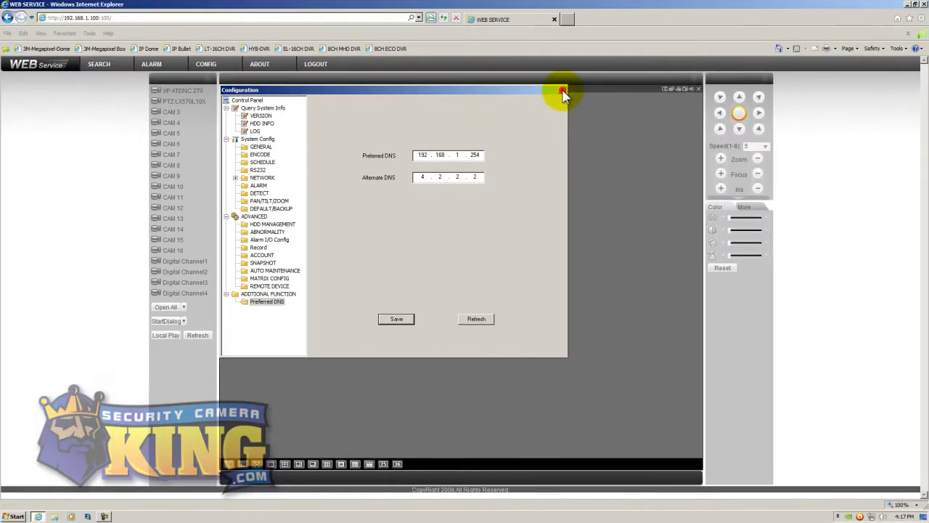
pyautogui.click(581, 81)
# Step: Search recordings on all channels from 9/1/2011 to 9/2/2011, with channel 12 ticked for multiple-channel playback
pyautogui.click(106, 65)
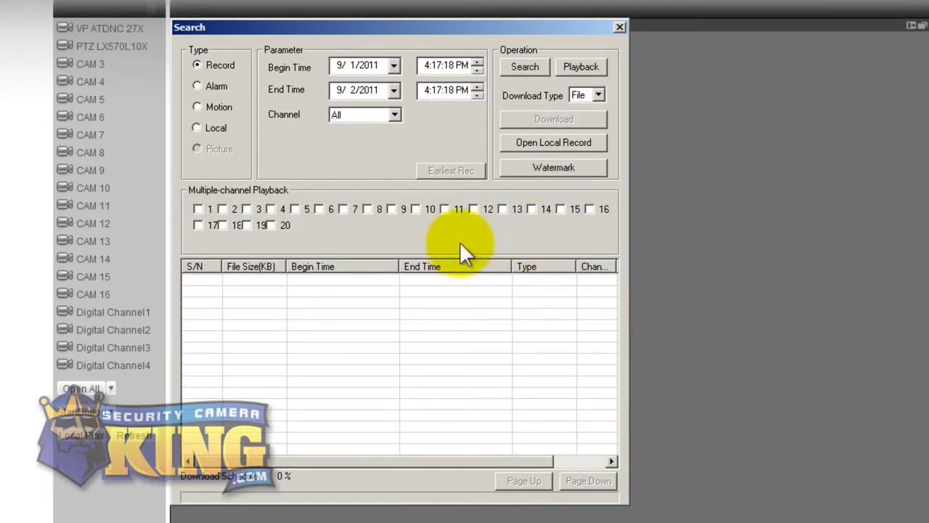
pyautogui.click(473, 209)
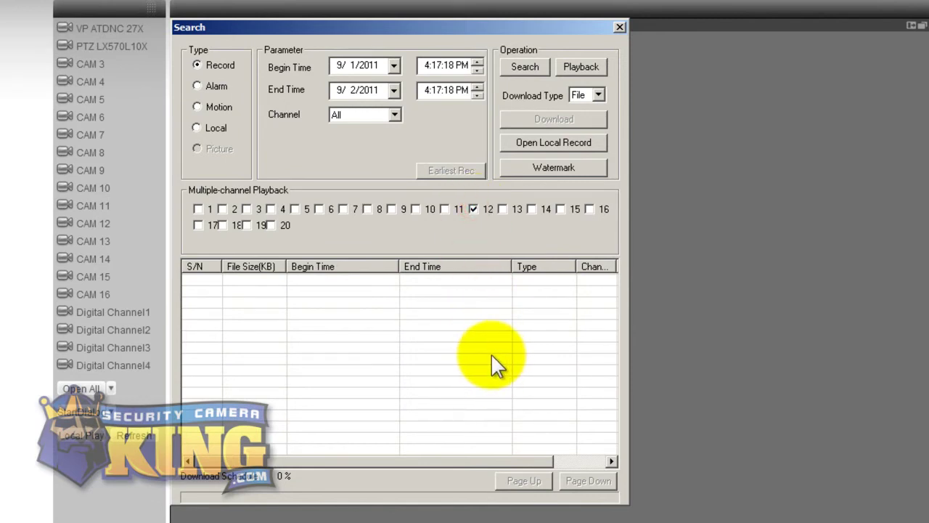
pyautogui.click(514, 65)
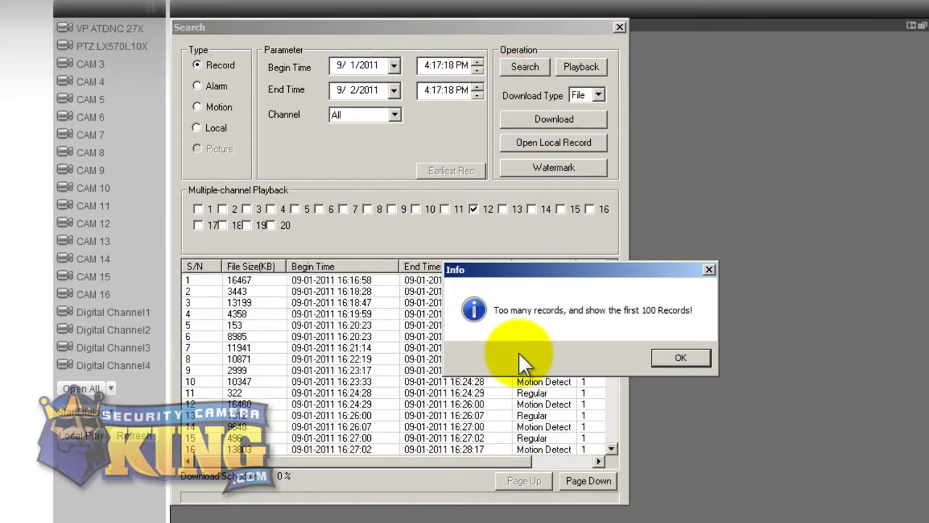
pyautogui.click(696, 358)
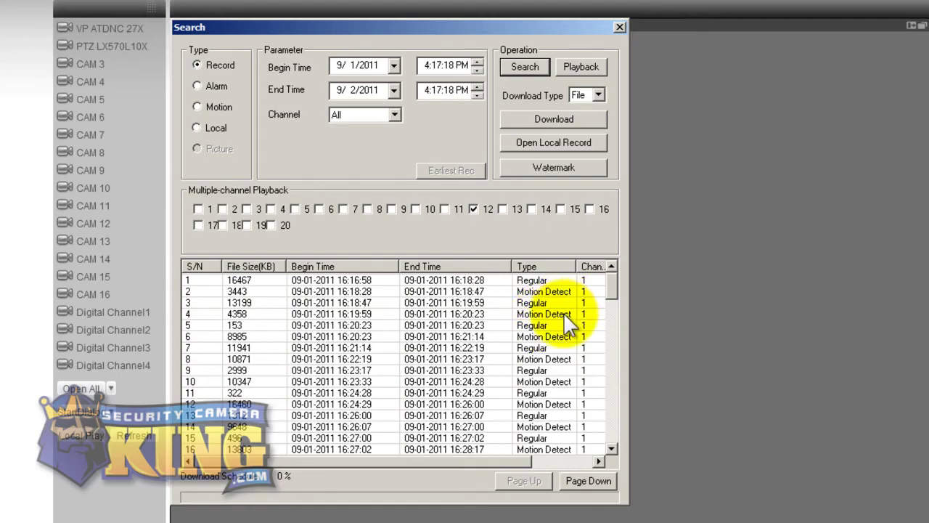
# Step: Play back motion-detect recording number 4 from the search results and stop the playback
pyautogui.doubleClick(563, 312)
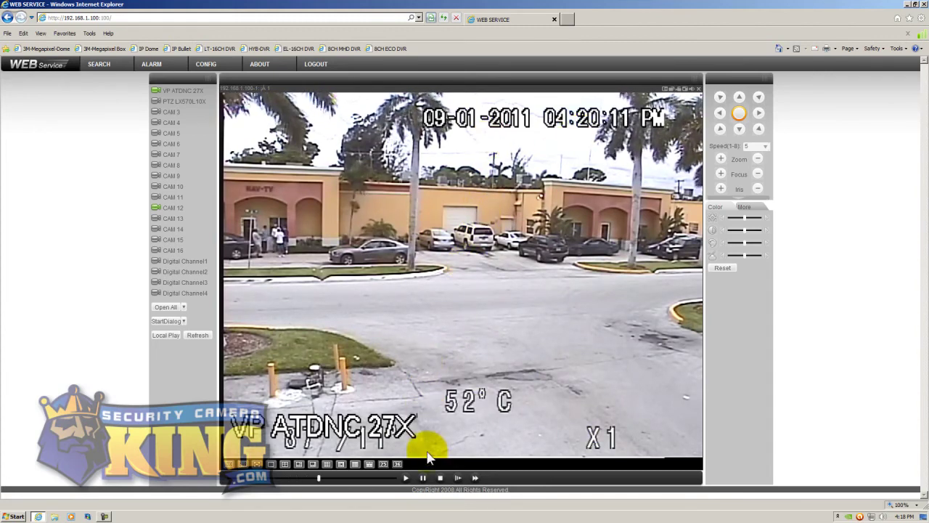
pyautogui.click(439, 477)
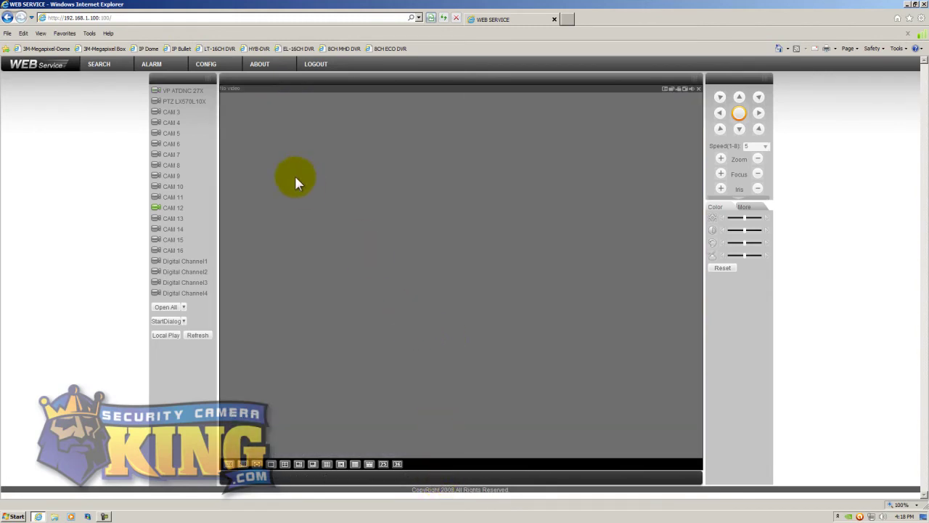
# Step: Start downloading the selected recording as a file, cancel the save, and close the recording search
pyautogui.click(106, 64)
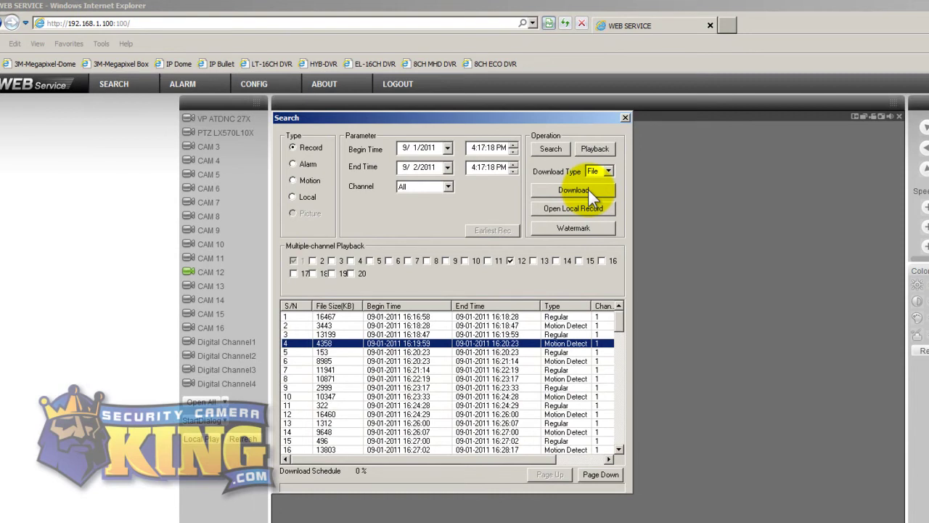
pyautogui.click(588, 189)
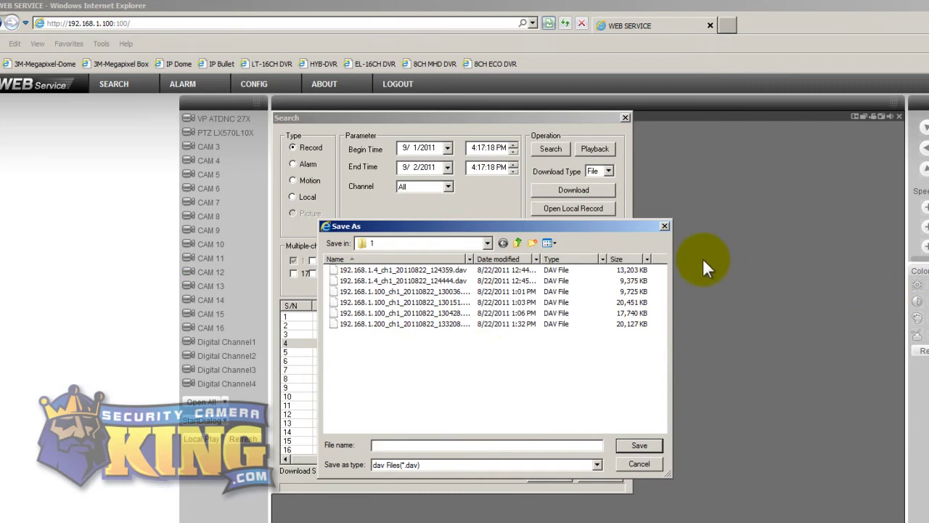
pyautogui.click(665, 227)
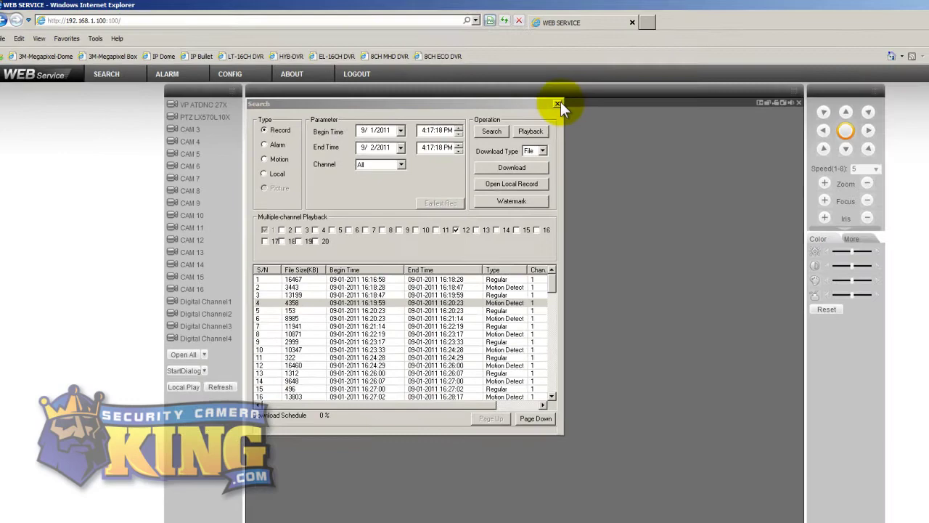
pyautogui.click(625, 117)
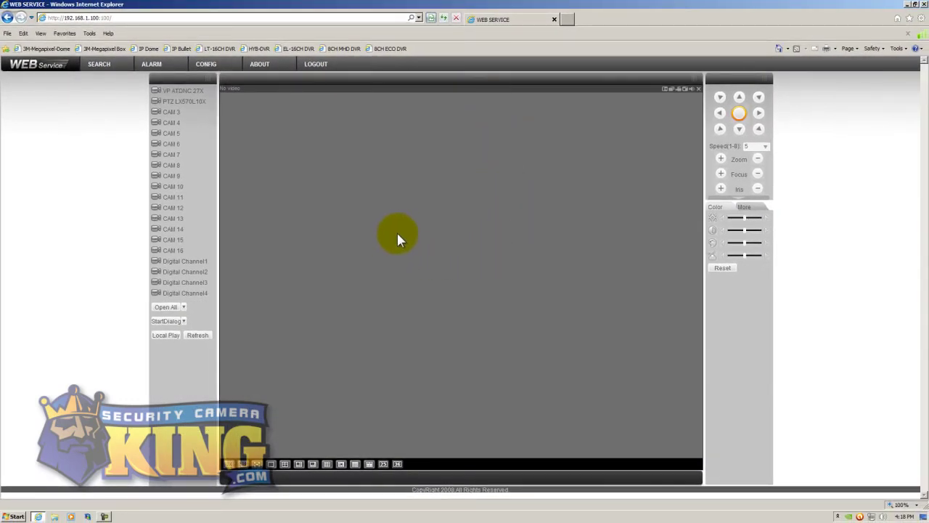